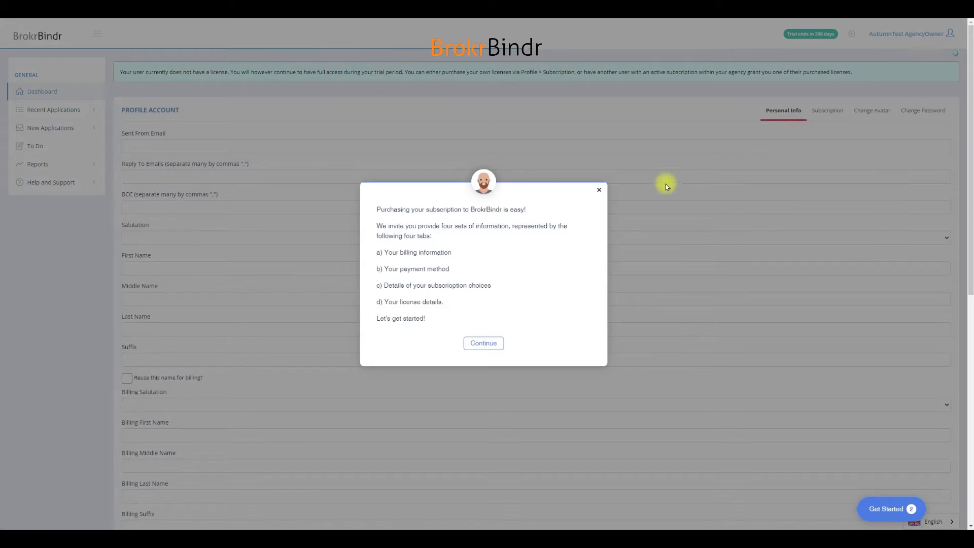
Step: Dismiss the subscription introduction and open the Subscription section of the profile account
left_click(598, 192)
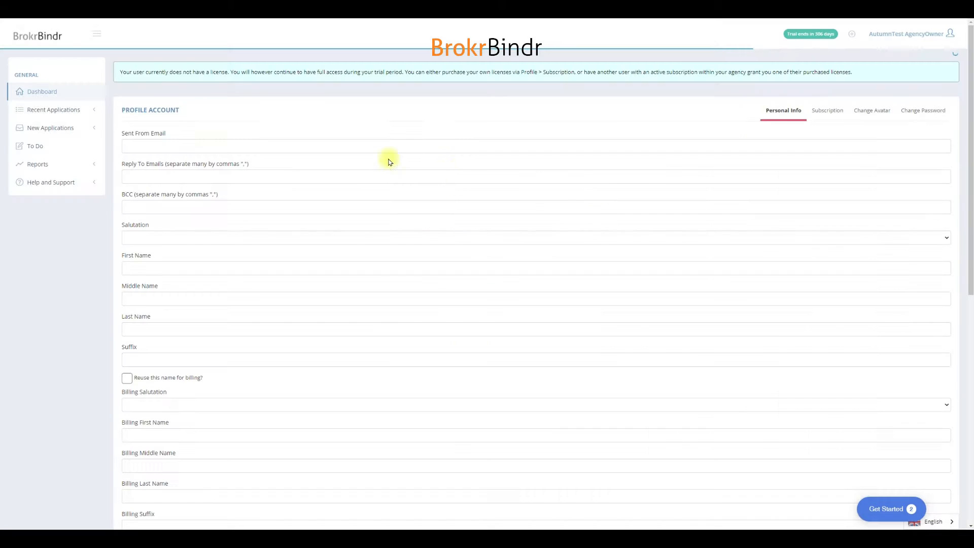
left_click(832, 116)
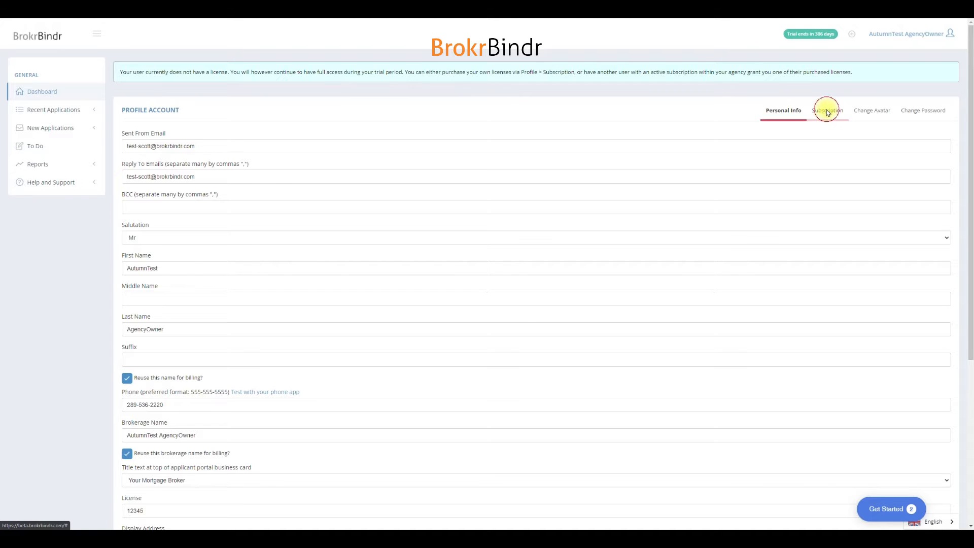
left_click(827, 112)
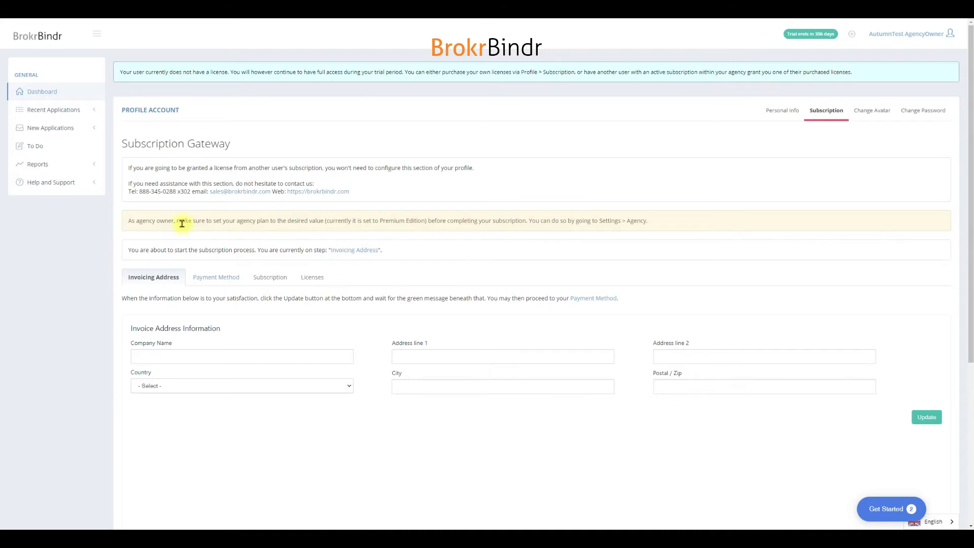
Step: Read the agency plan notice for agency owners and open the Agency section of the account settings
left_click_drag(152, 220, 192, 222)
left_click(272, 220)
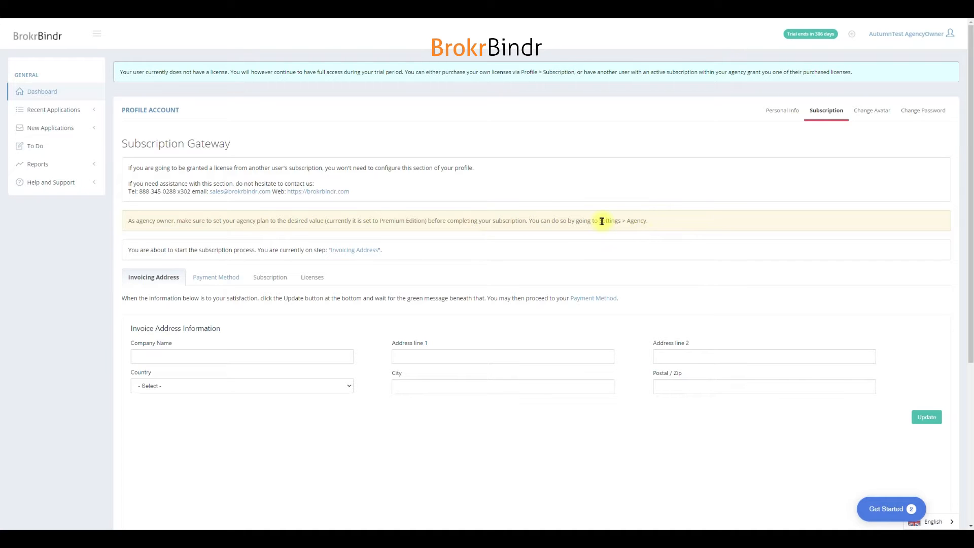
left_click(918, 34)
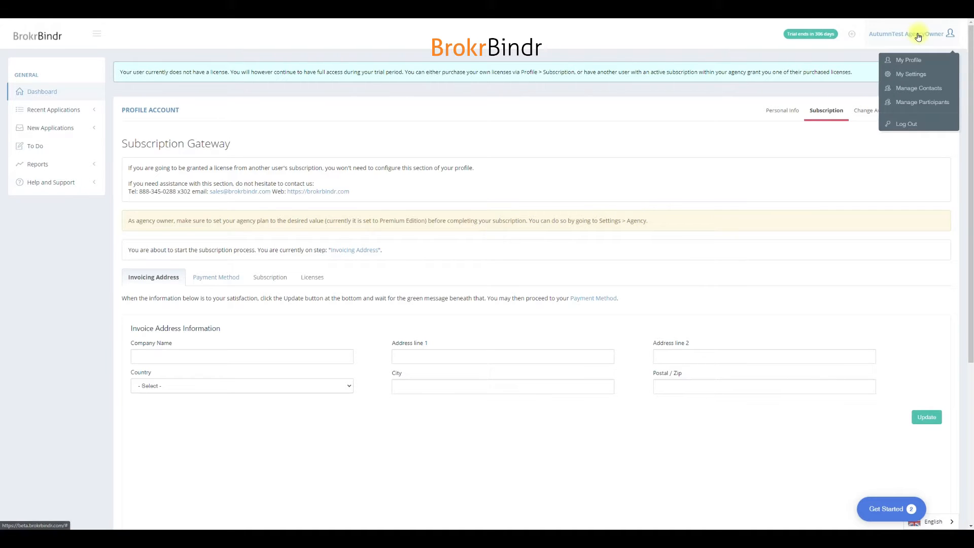
left_click(898, 76)
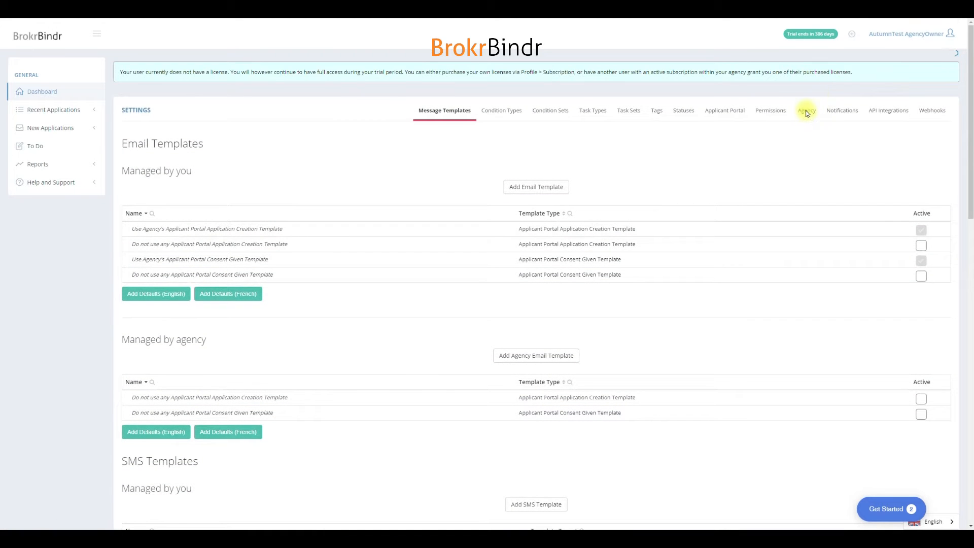
left_click(807, 113)
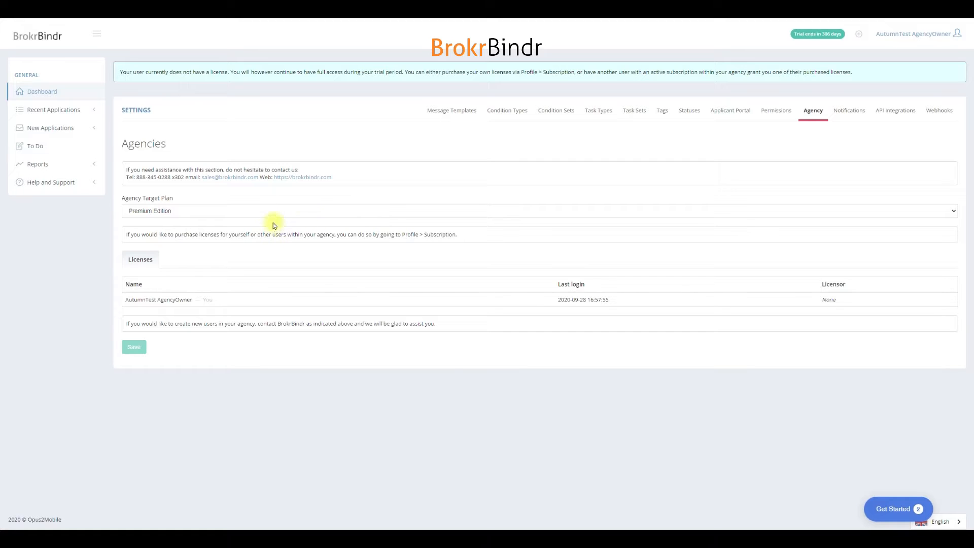
Step: Review the editions available for the agency target plan without changing the selection
left_click_drag(143, 198, 196, 211)
left_click(198, 213)
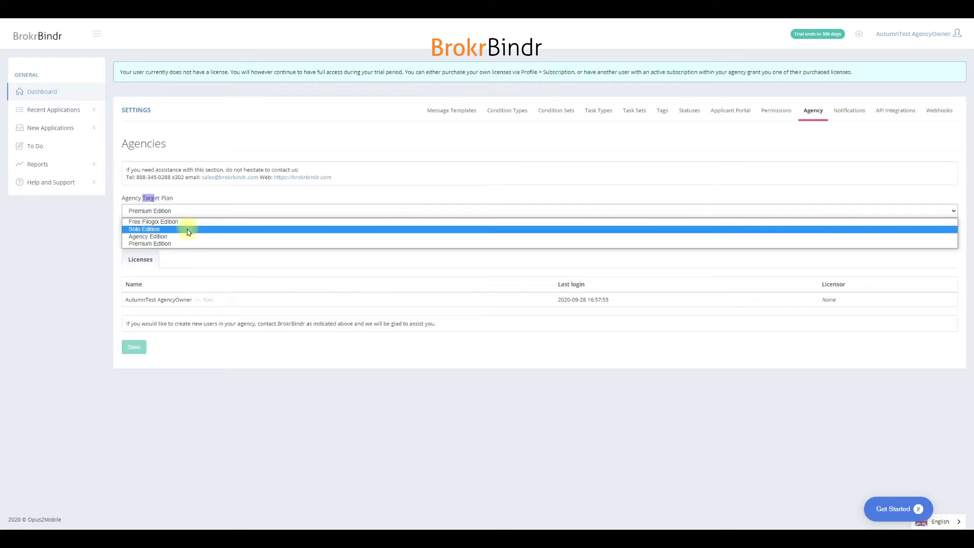
left_click(191, 198)
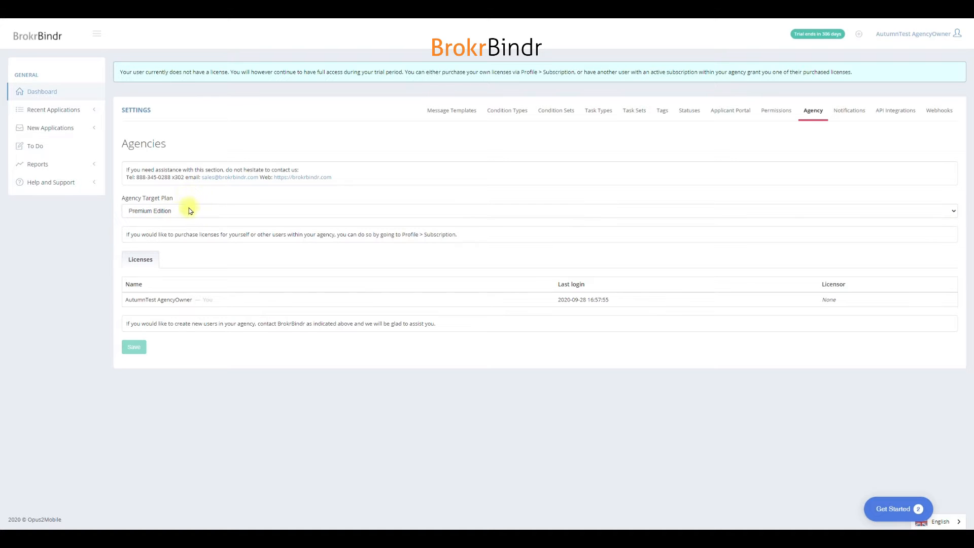
left_click(187, 211)
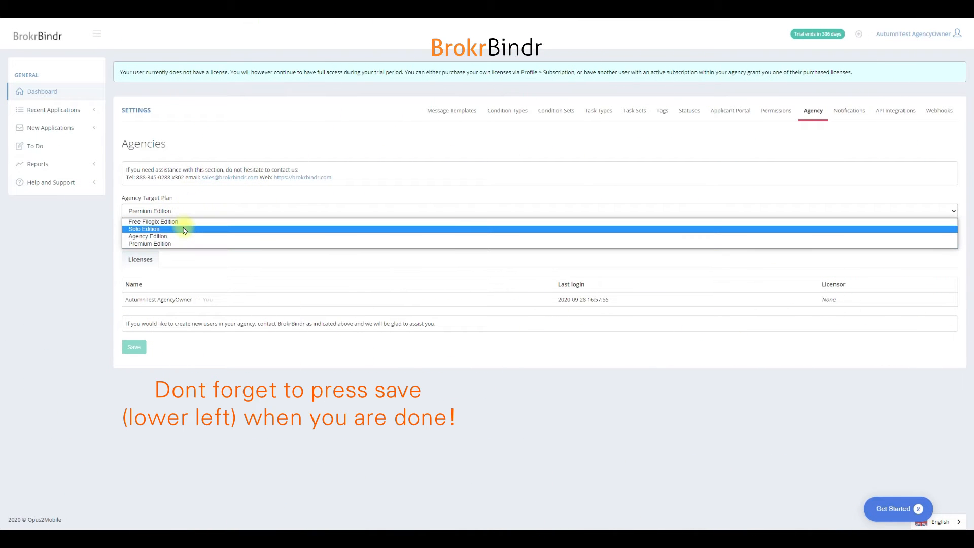
left_click(191, 199)
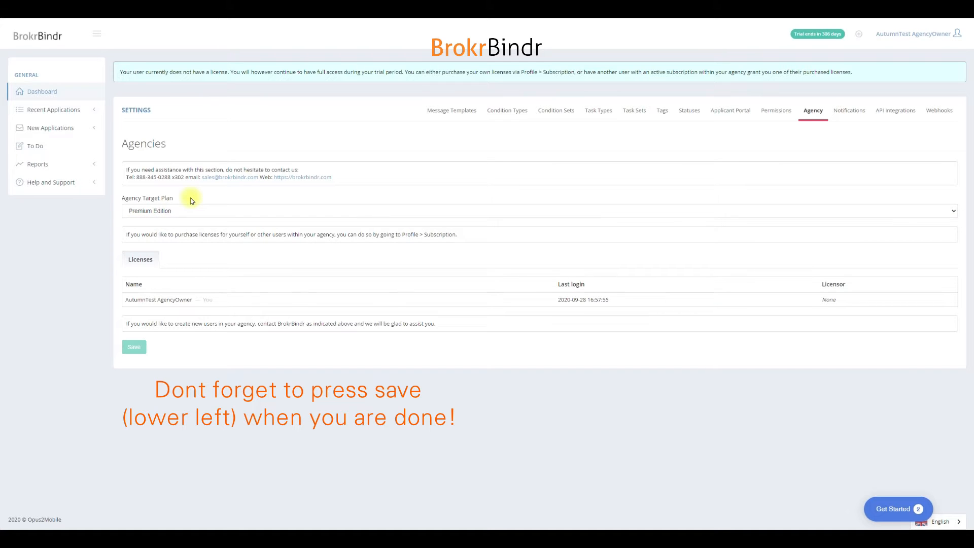
Step: Switch to the BrokrBindr website's pricing page and compare the Solo, Agency and Premium plans
left_click(935, 20)
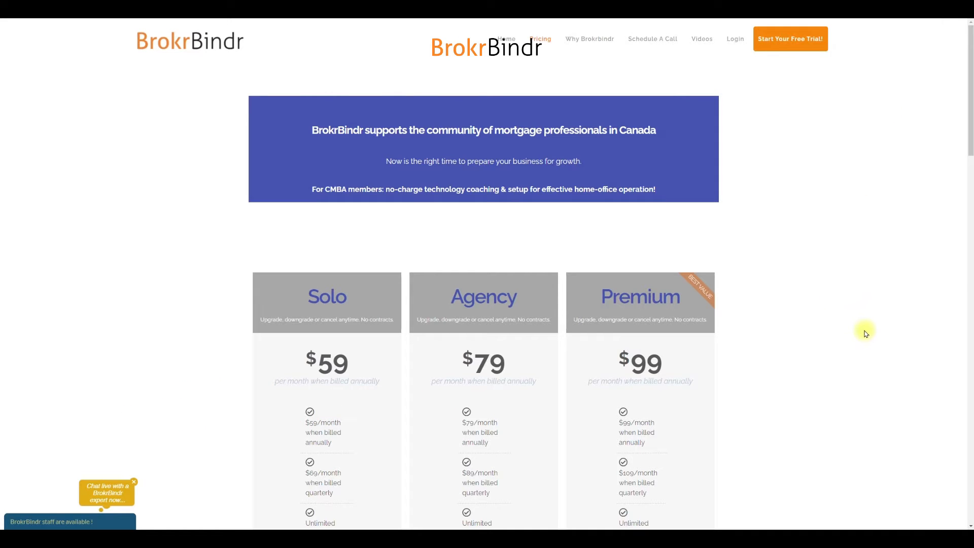
scroll(865, 338, "down", 2)
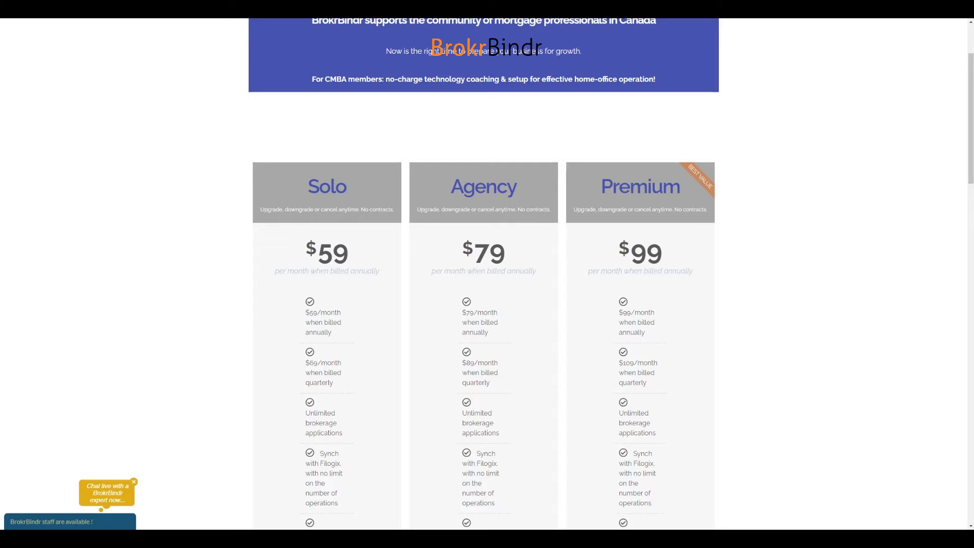
scroll(833, 345, "up", 2)
scroll(834, 350, "down", 4)
scroll(833, 351, "up", 4)
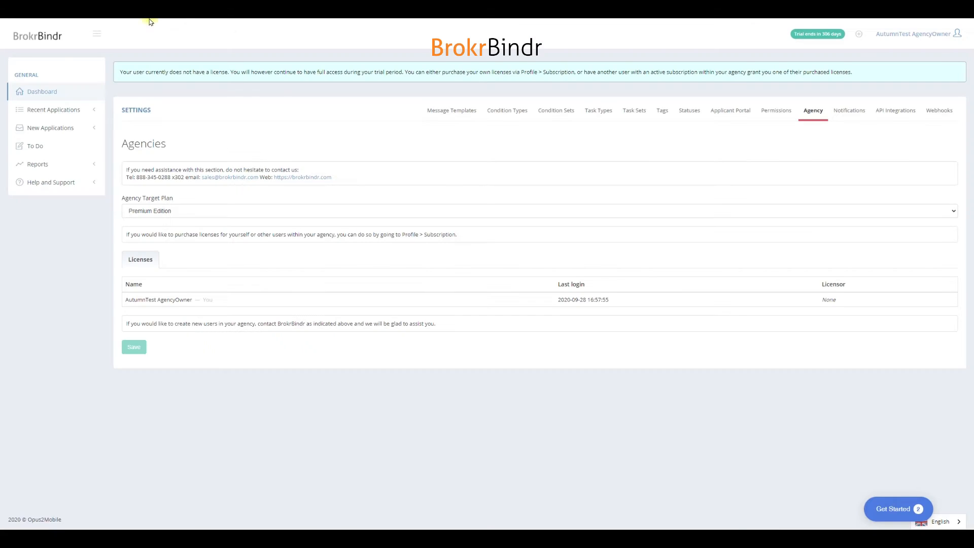
Step: Return from the agency settings to the profile's Subscription section, dismissing the introduction message
left_click(913, 30)
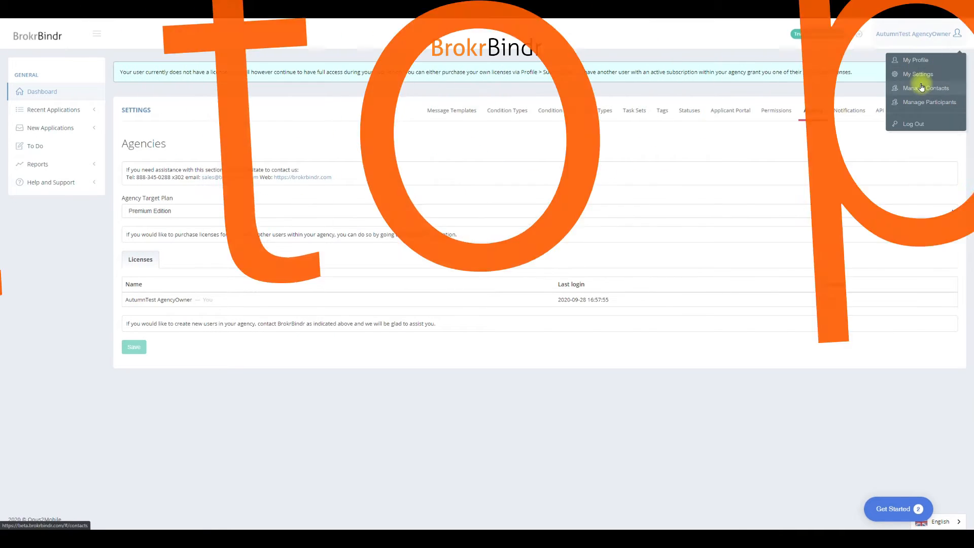
left_click(812, 112)
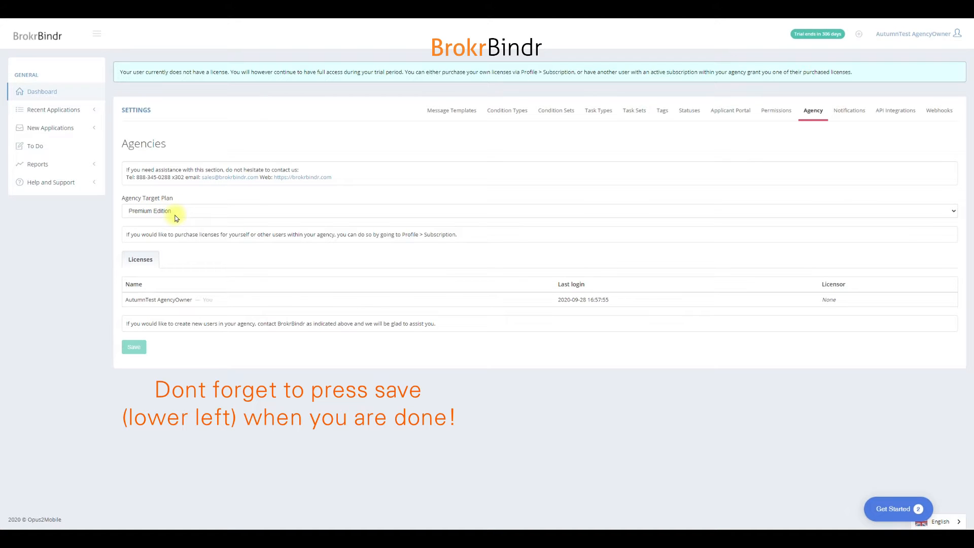
left_click(908, 33)
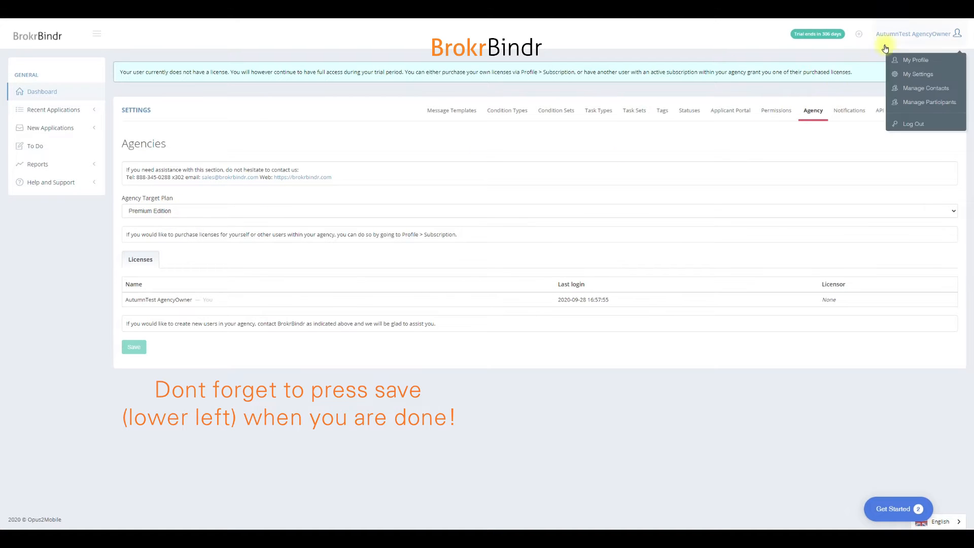
left_click(911, 61)
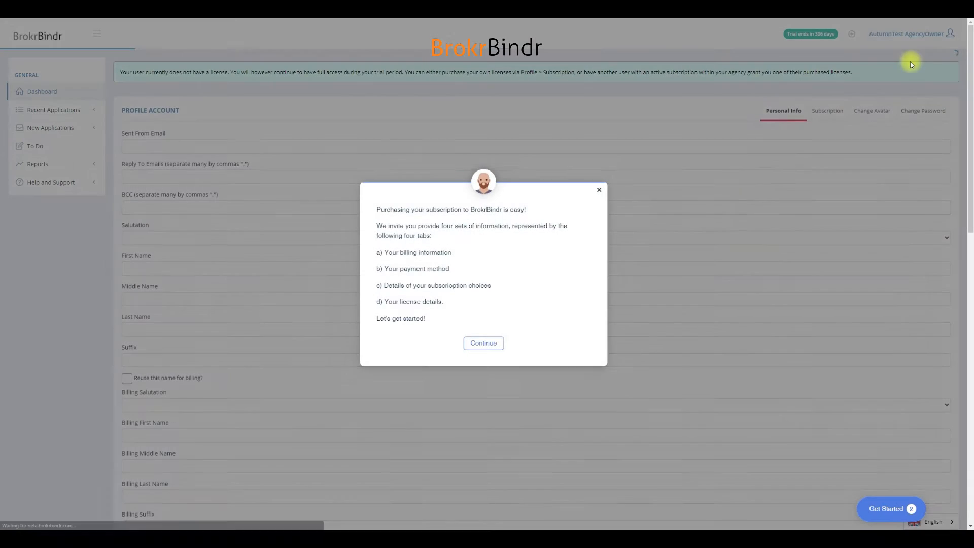
left_click(600, 190)
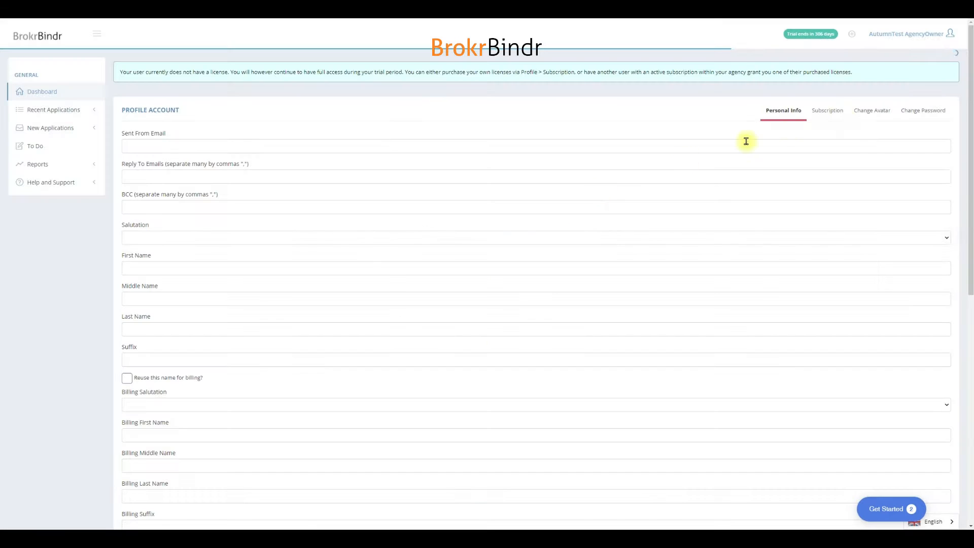
left_click(844, 118)
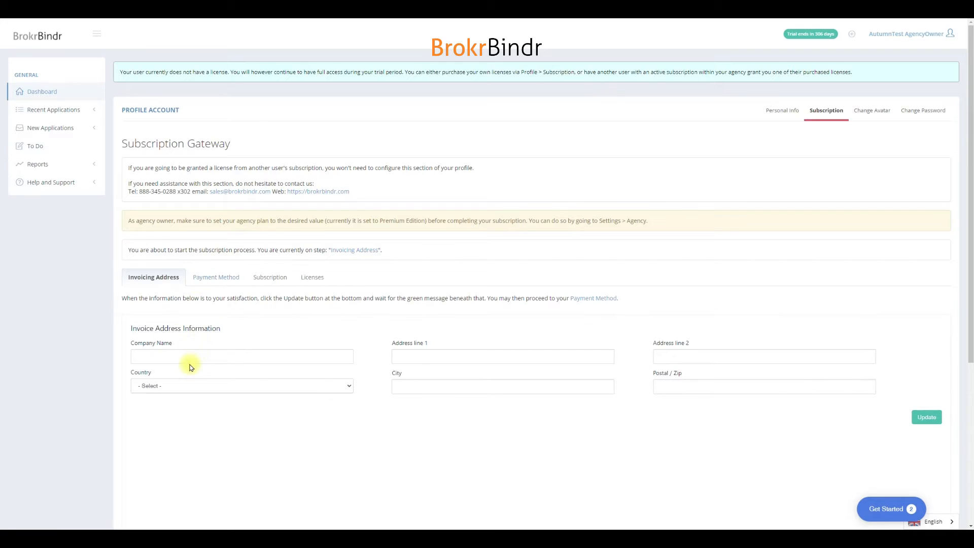
Step: Fill in the invoice address with company name BrokrBindr Test, the full postal address, country Canada and state Ontario
left_click(189, 358)
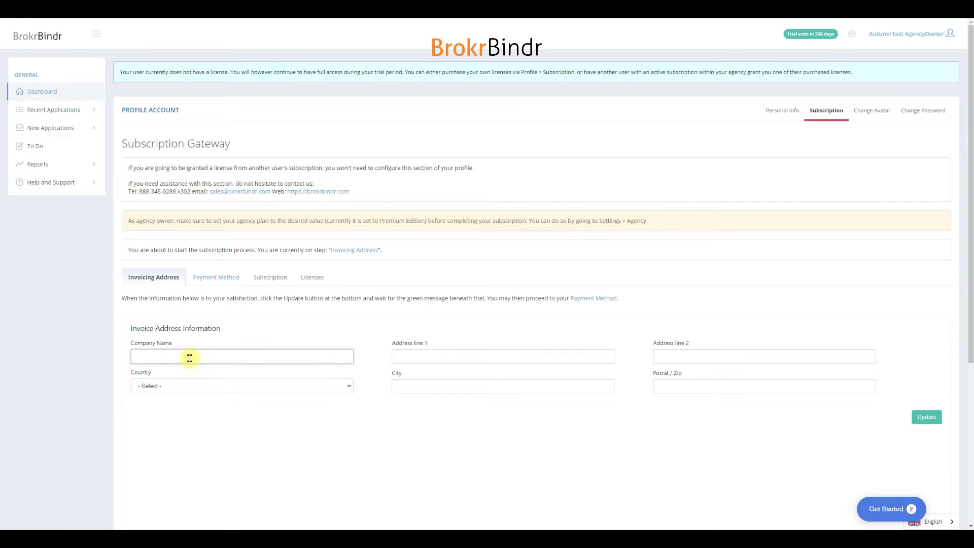
type("BrokrBindr Test")
key("Tab")
key("Tab")
type("Unit 4")
key("Tab")
key("c")
key("Tab")
key("o")
key("Tab")
type("Woodbridge")
key("Tab")
type("L4L 6B2")
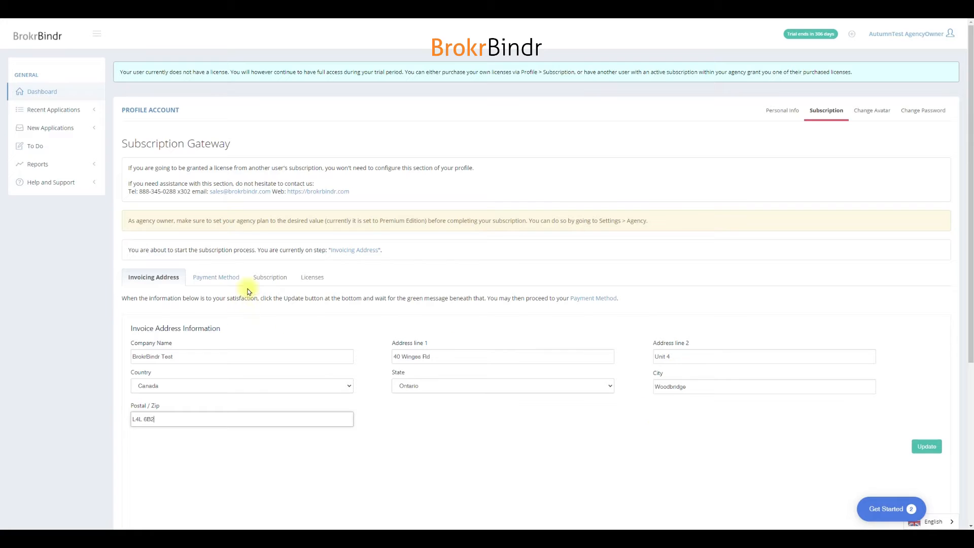
Step: Save the invoice address information and proceed to the Payment Method step
left_click(446, 443)
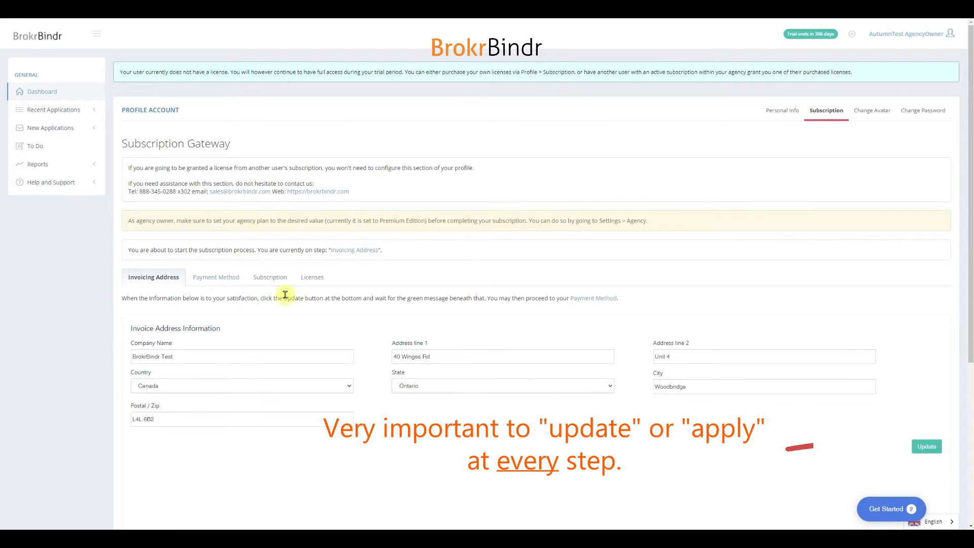
left_click(928, 447)
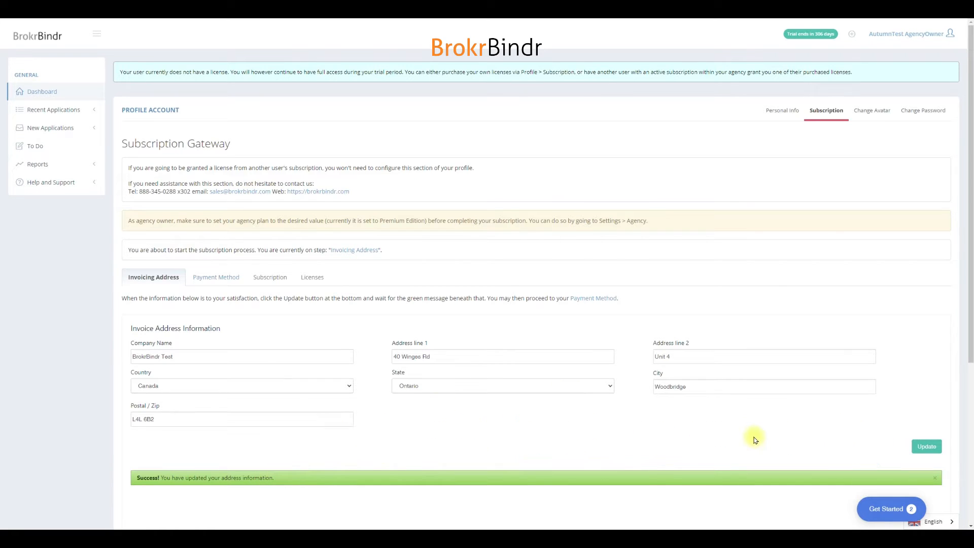
scroll(674, 421, "down", 2)
scroll(663, 432, "up", 2)
scroll(660, 421, "down", 4)
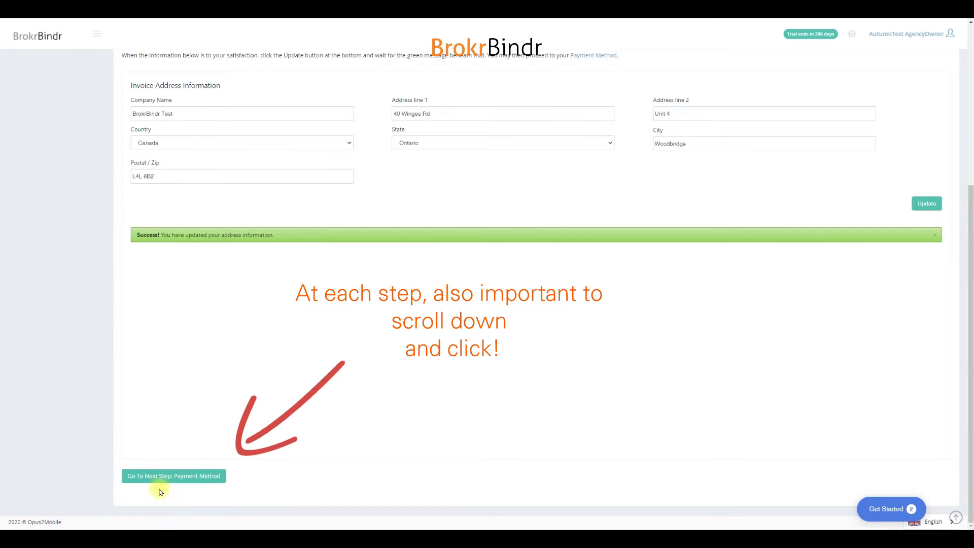
scroll(196, 342, "up", 4)
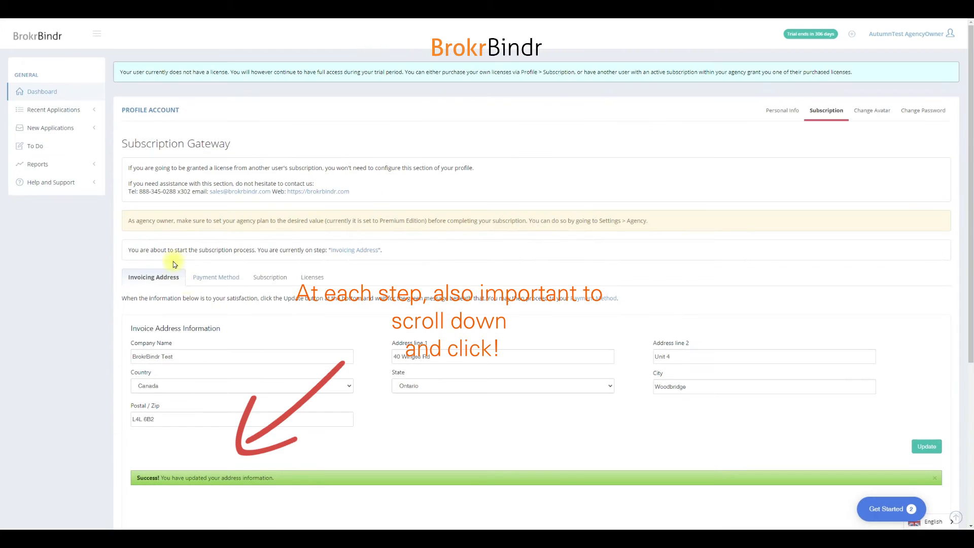
scroll(234, 286, "down", 4)
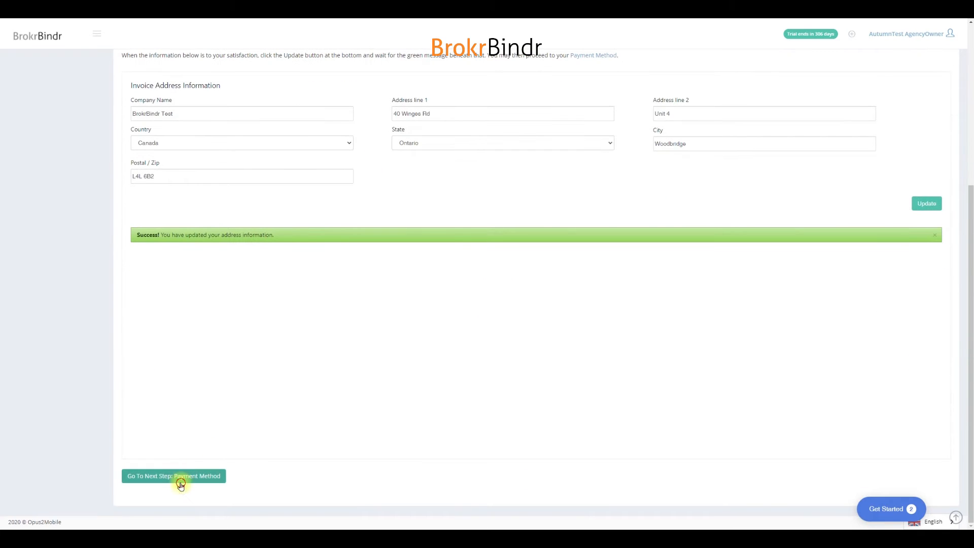
left_click(180, 482)
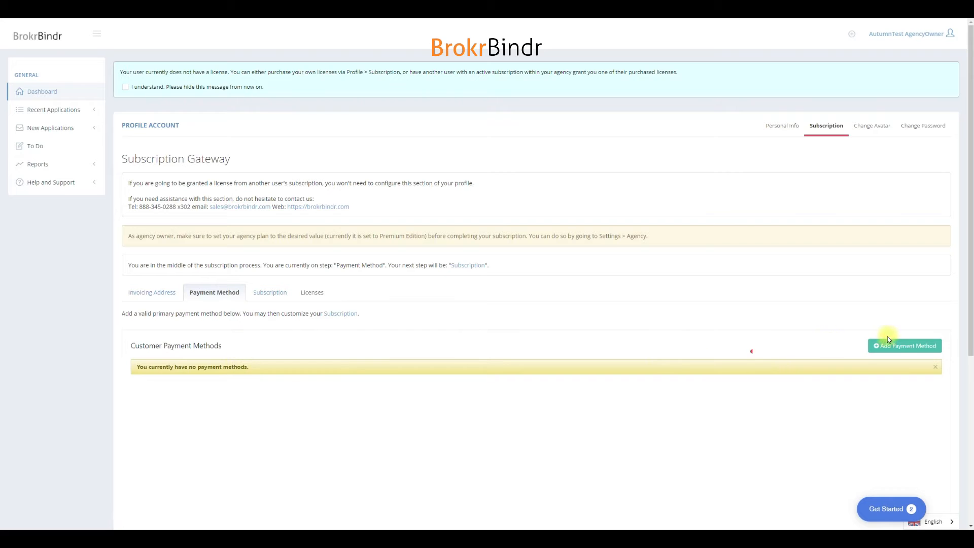
Step: Add a credit card payment method and enter the cardholder's first name, last name and card number
left_click(902, 349)
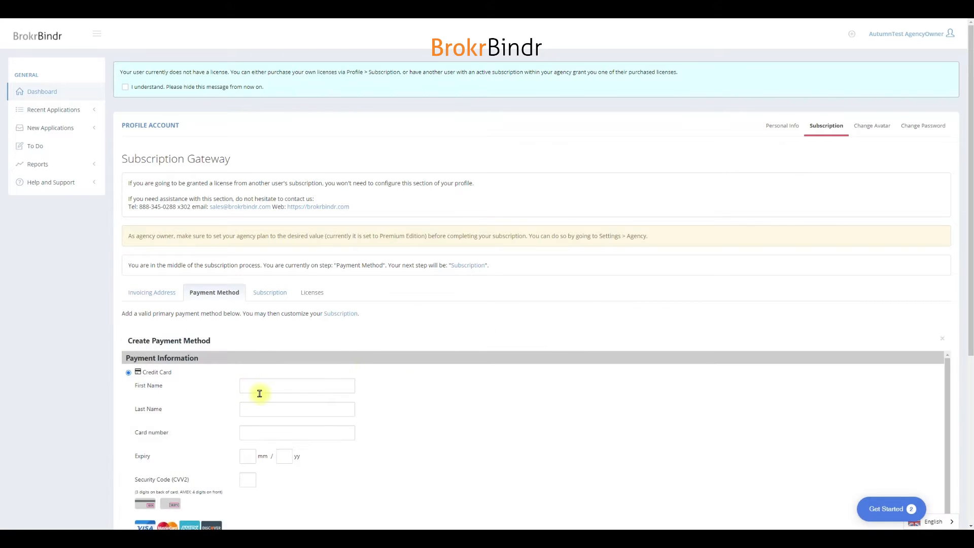
left_click(257, 387)
type("Jimmy")
key("Tab")
type("TestBucket")
key("Tab")
type("4242424242424242")
Step: Enter the credit card's expiry month and year and its security code
left_click(397, 420)
left_click(252, 458)
type("6")
key("Tab")
type("22")
left_click(252, 457)
key("BackSpace")
type("10")
key("Tab")
type("123")
Step: Use the existing address information for the cardholder and create the payment method
scroll(490, 406, "down", 5)
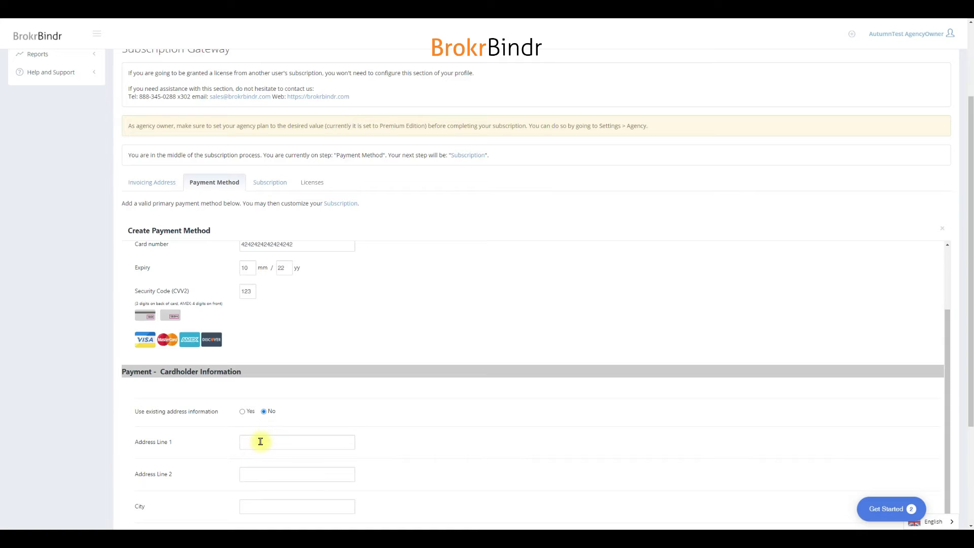
left_click(244, 411)
scroll(424, 461, "down", 5)
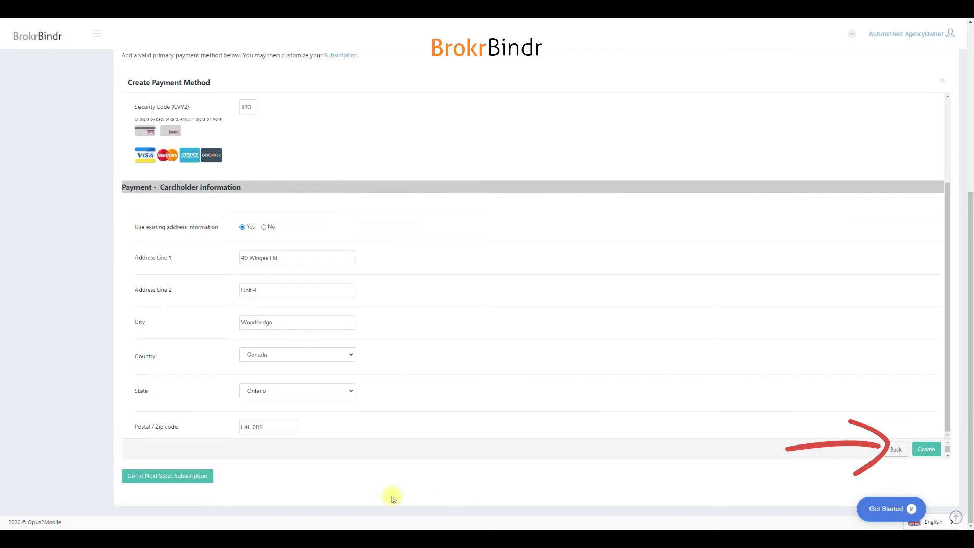
left_click(916, 450)
scroll(934, 457, "down", 4)
scroll(936, 462, "down", 1)
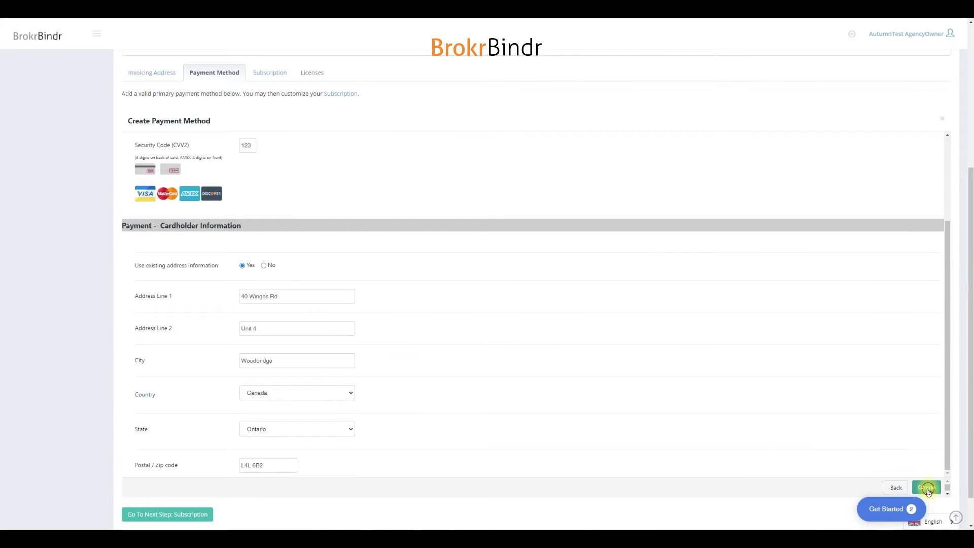
left_click(928, 488)
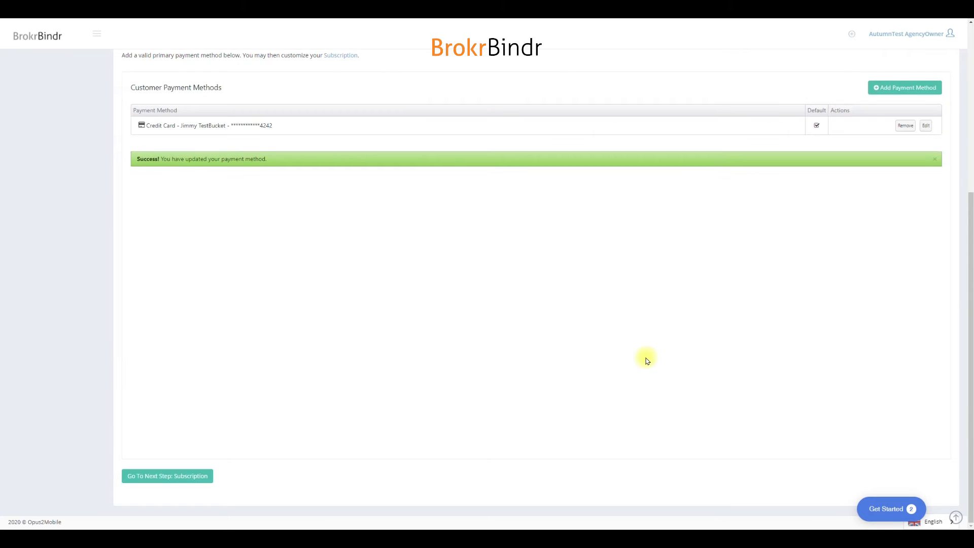
Step: Proceed from the payment method to the Subscription step and choose the Premium Edition Yearly plan
scroll(617, 330, "up", 5)
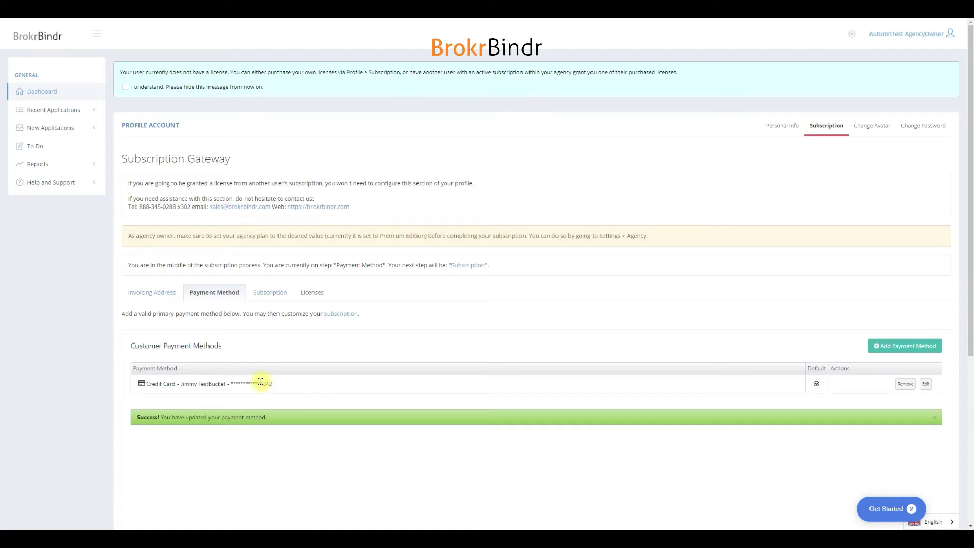
scroll(309, 446, "down", 5)
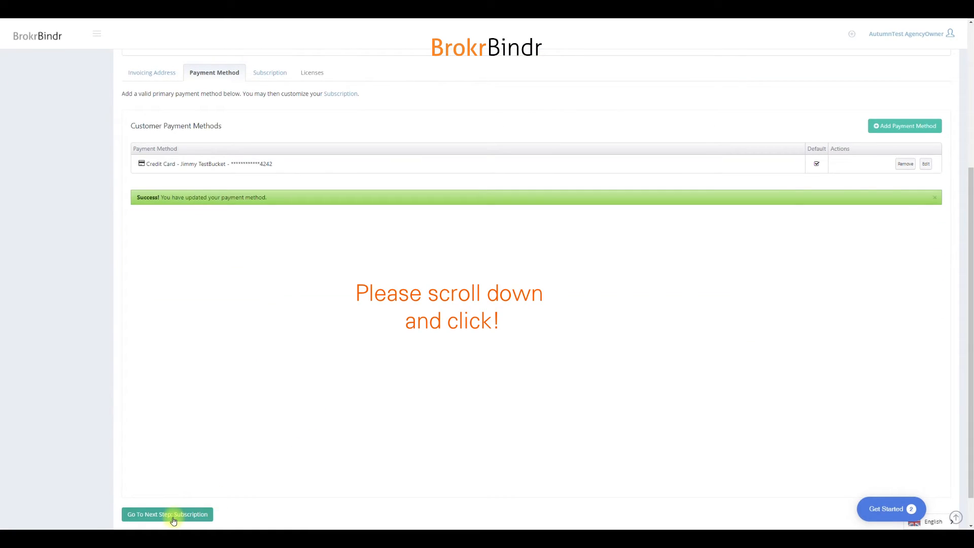
scroll(176, 517, "down", 1)
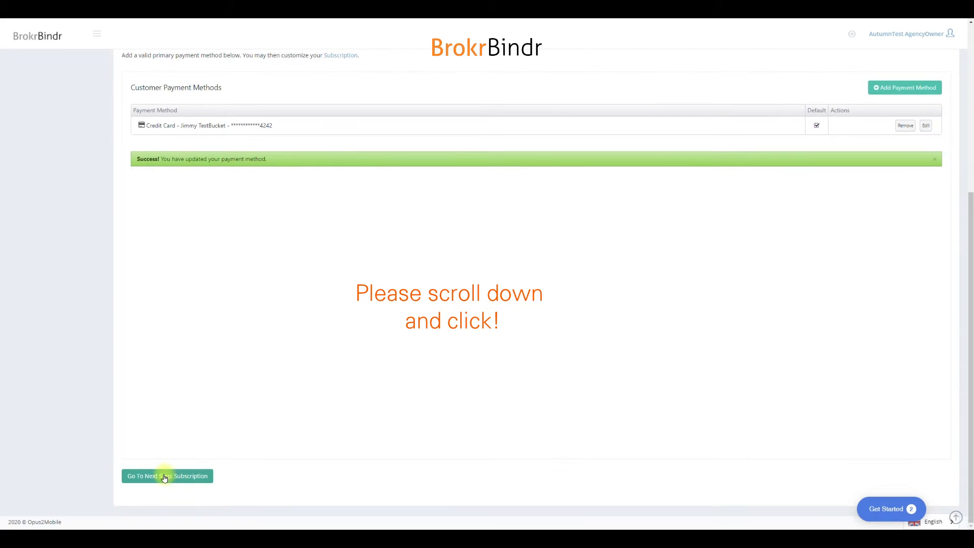
left_click(197, 478)
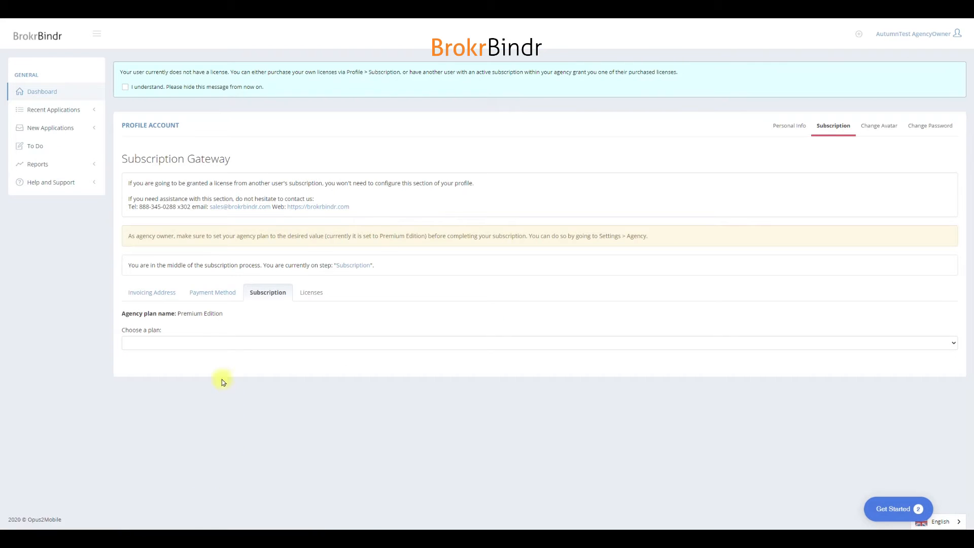
left_click(212, 343)
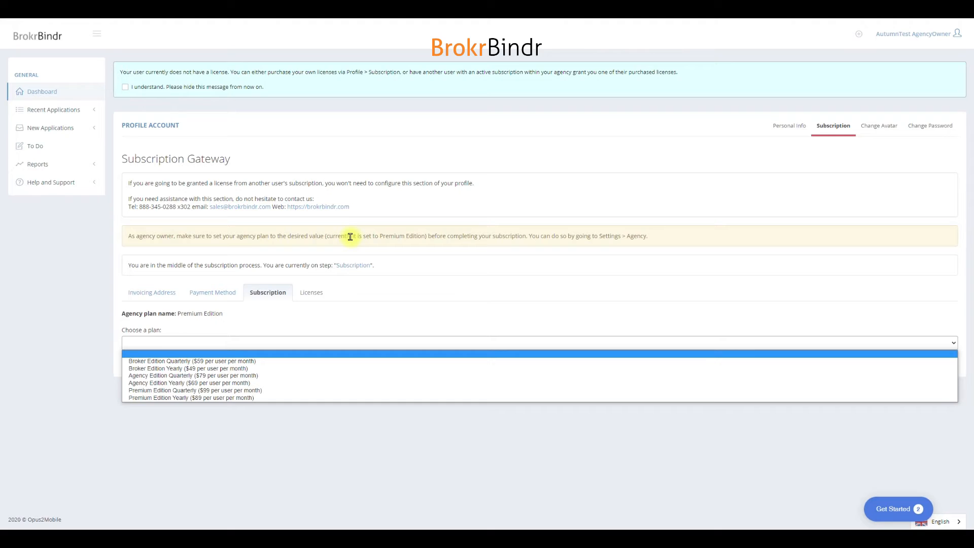
left_click(208, 399)
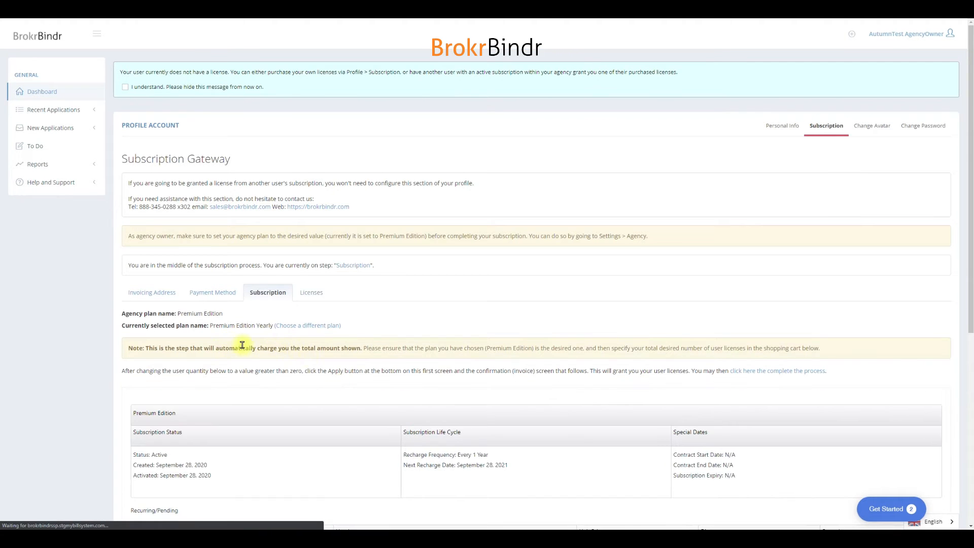
Step: Set the Users quantity to 1 for the Premium Edition subscription and apply it
scroll(406, 343, "down", 2)
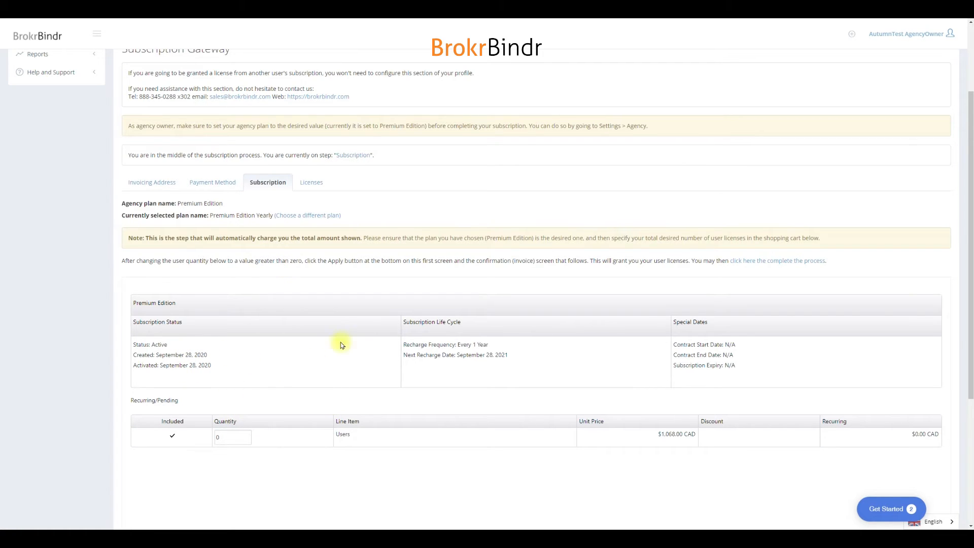
left_click(247, 436)
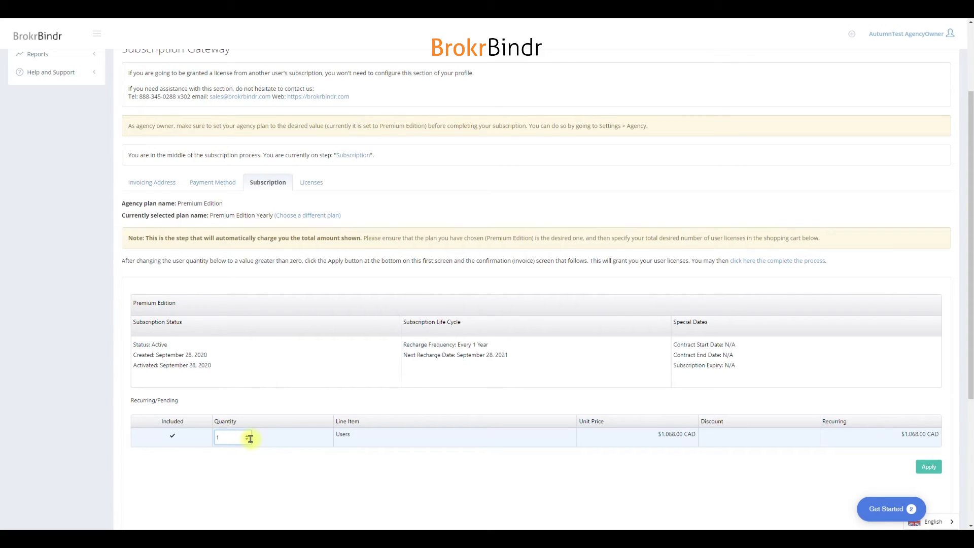
left_click_drag(195, 356, 183, 355)
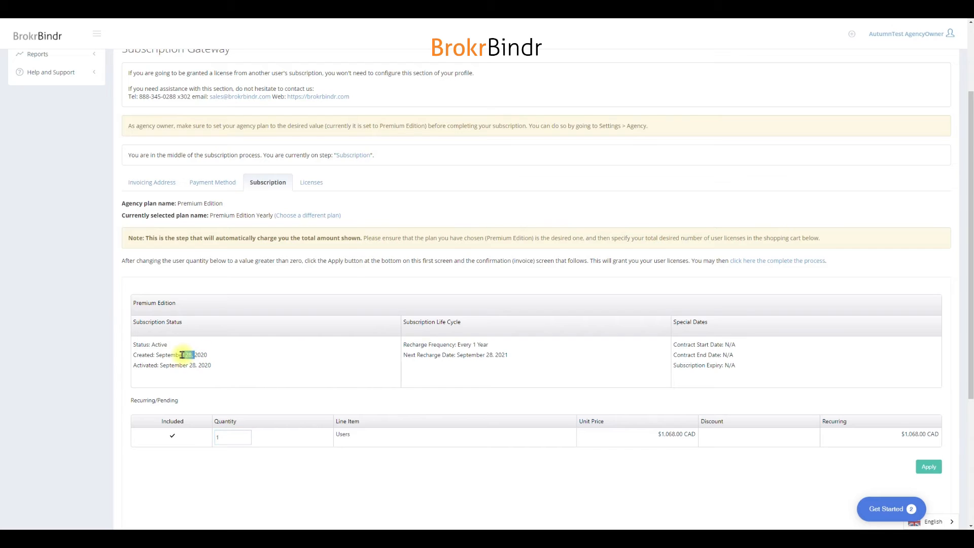
left_click_drag(499, 356, 477, 354)
left_click(231, 439)
scroll(366, 455, "down", 2)
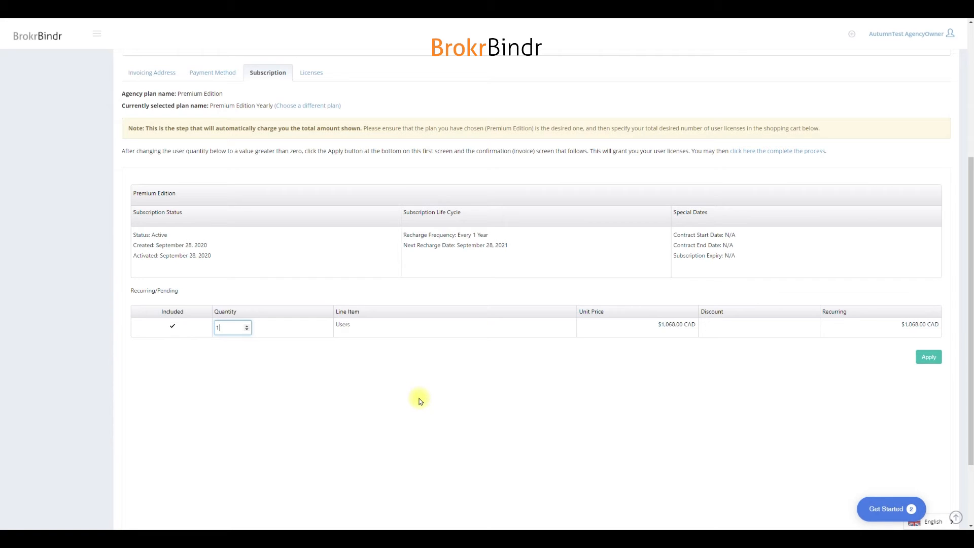
left_click(924, 358)
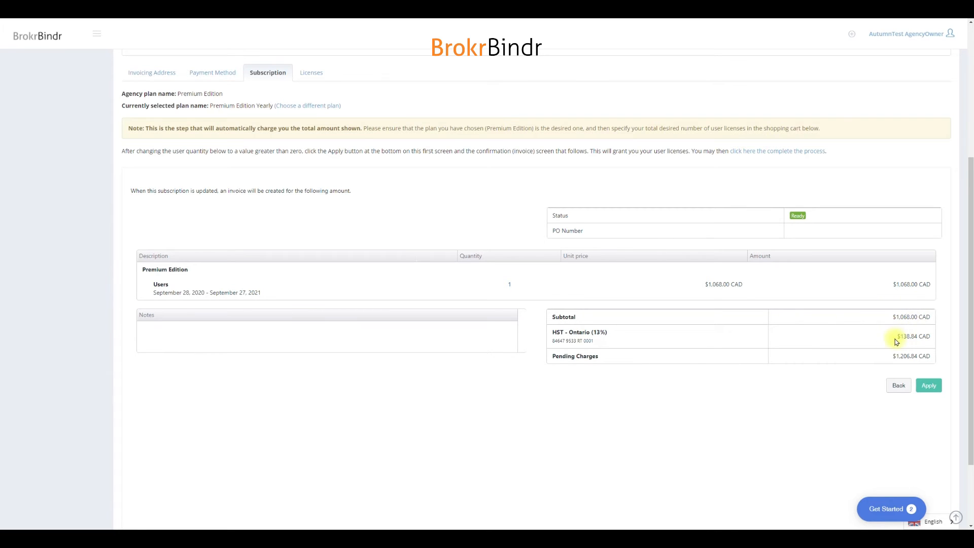
Step: Approve the pending subscription invoice and proceed to the Licenses step to read its license management instruction
scroll(767, 398, "down", 2)
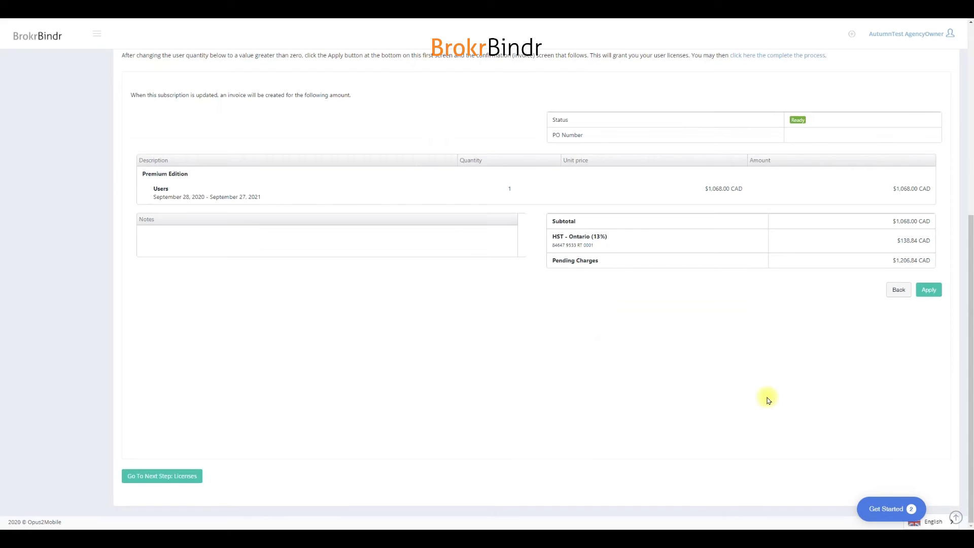
left_click(927, 293)
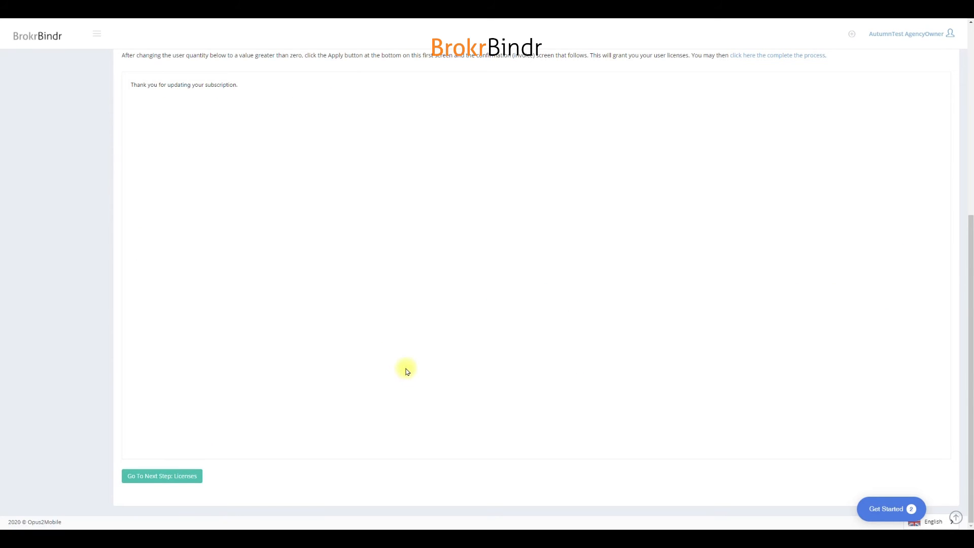
scroll(239, 431, "down", 6)
left_click(155, 477)
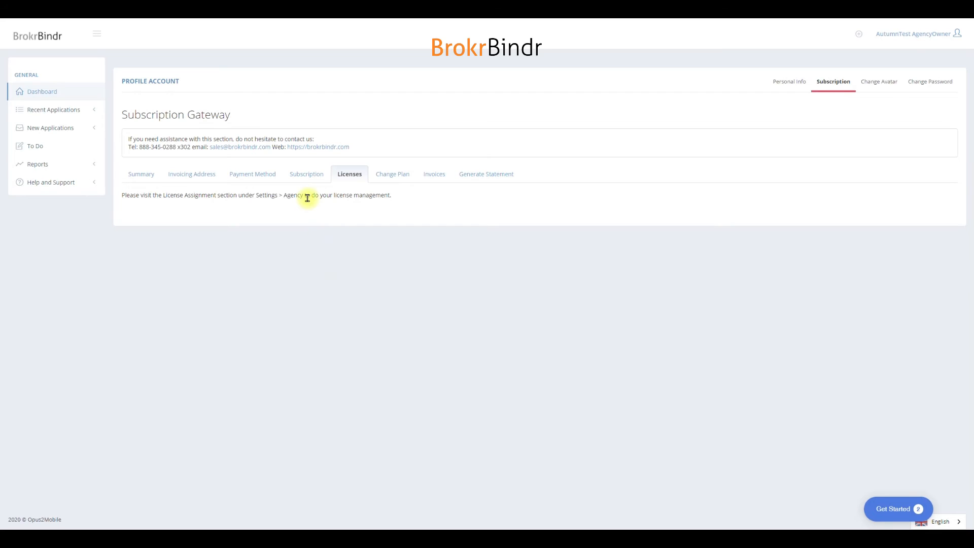
left_click_drag(247, 196, 316, 198)
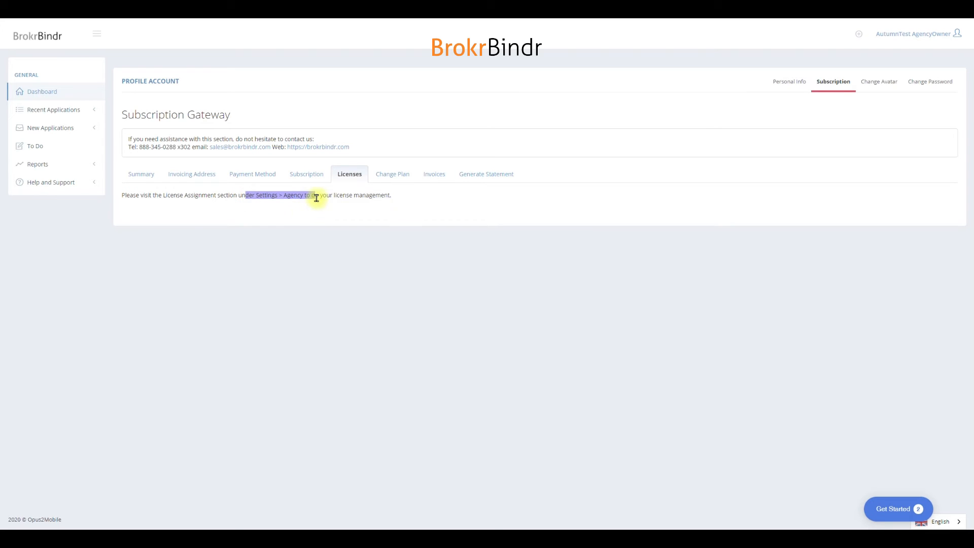
left_click(316, 198)
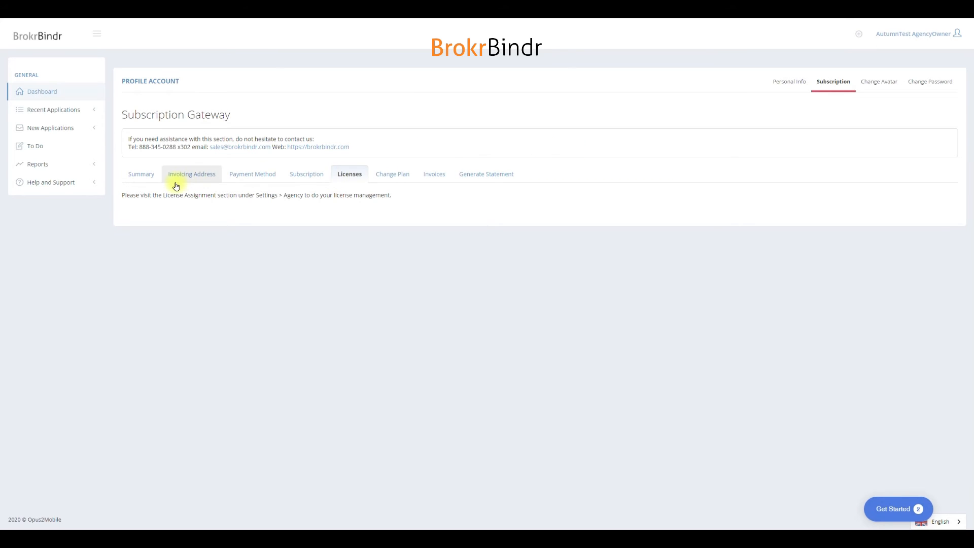
Step: Review the account's subscription summary, invoicing address, payment method, subscription details and license instruction
left_click(143, 182)
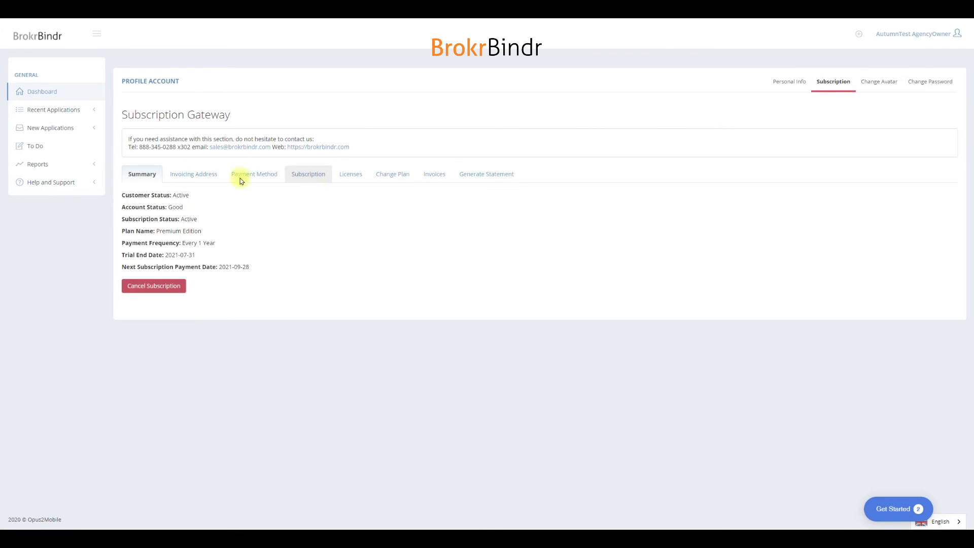
left_click(182, 174)
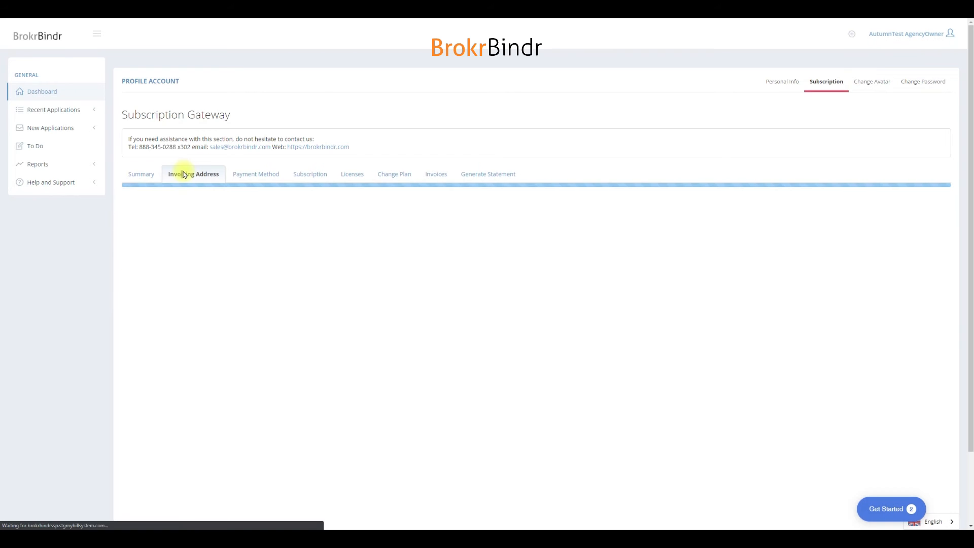
left_click(254, 174)
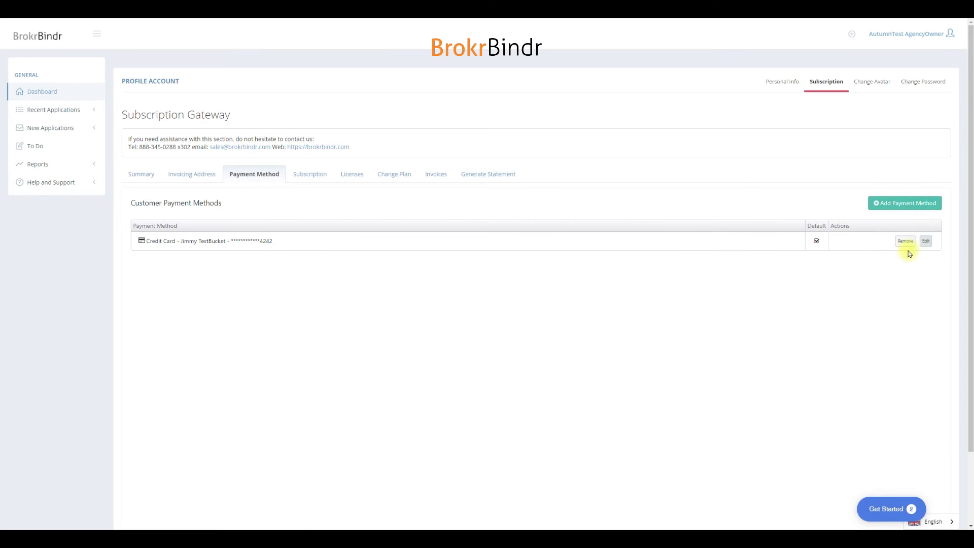
left_click(304, 176)
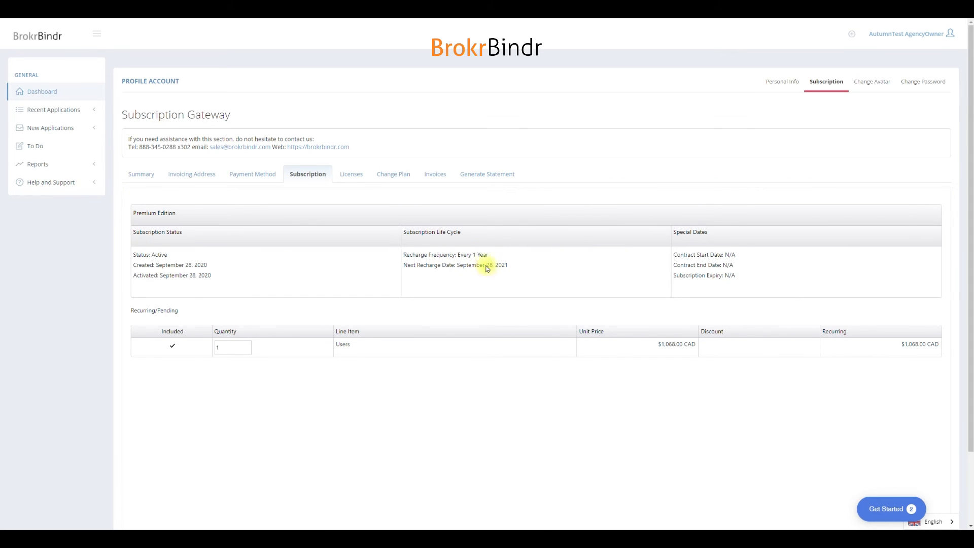
left_click(346, 175)
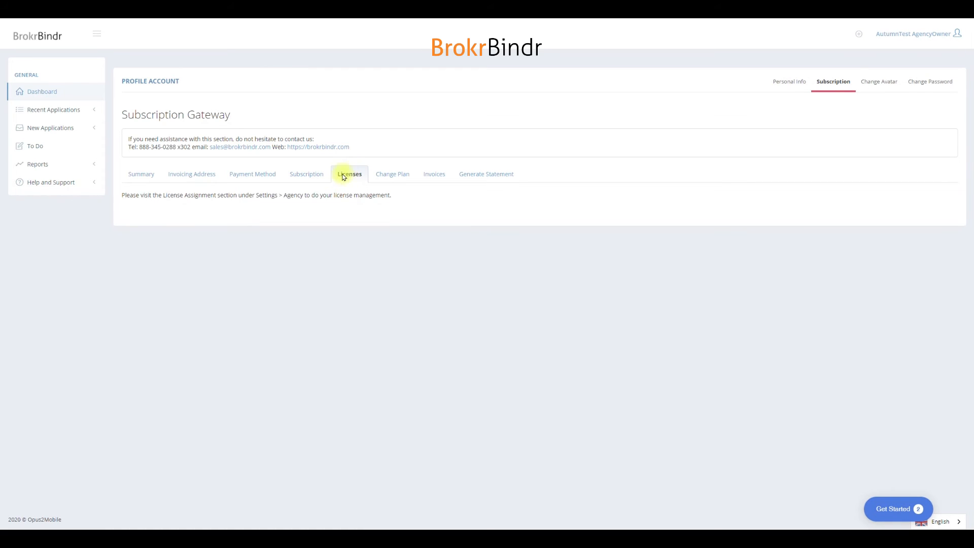
left_click_drag(290, 192, 263, 196)
Step: Revisit the subscription summary, payment methods and licenses, and view the options for changing the plan
left_click(142, 176)
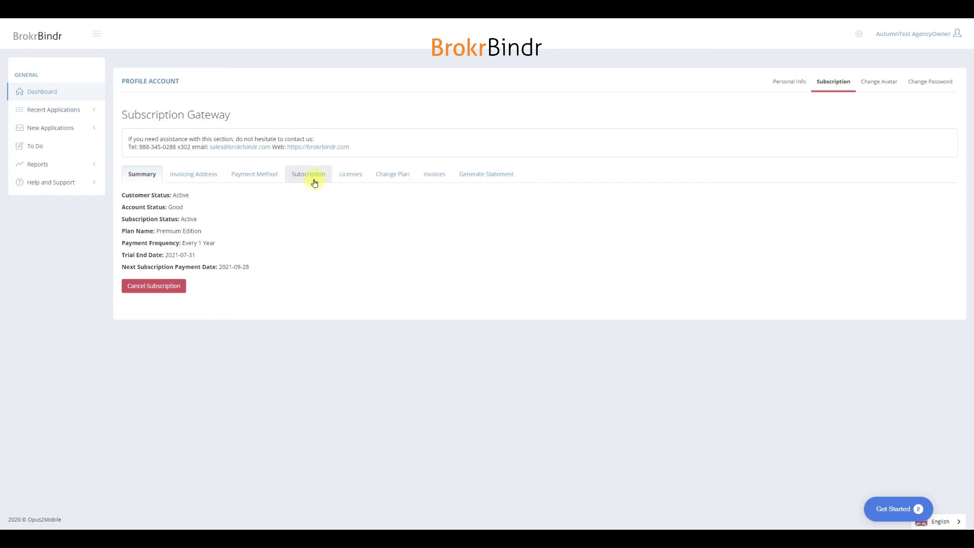
left_click(259, 177)
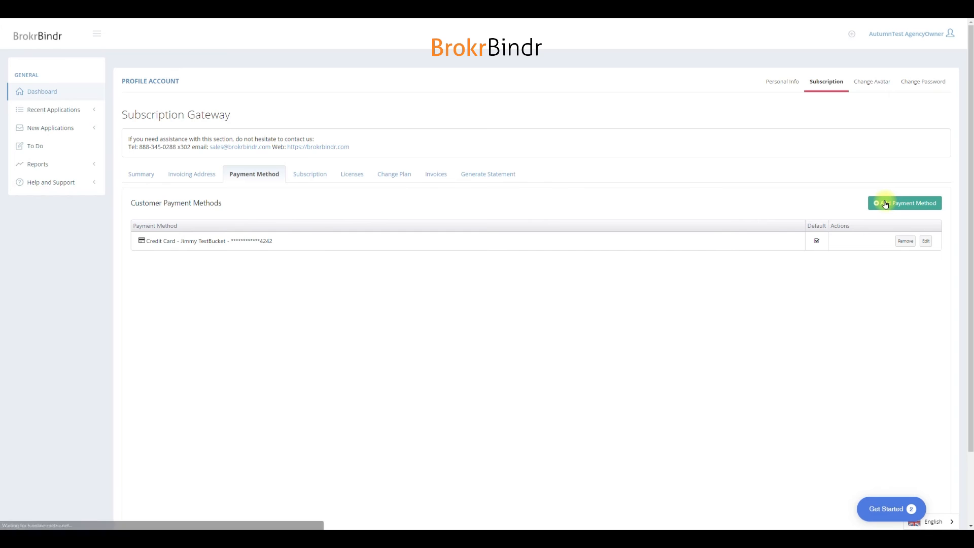
left_click(347, 176)
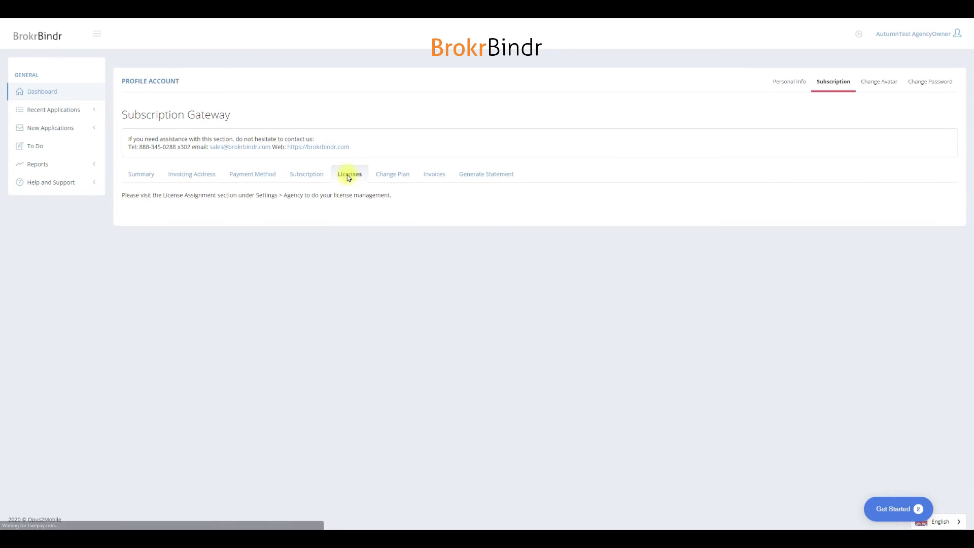
left_click(392, 178)
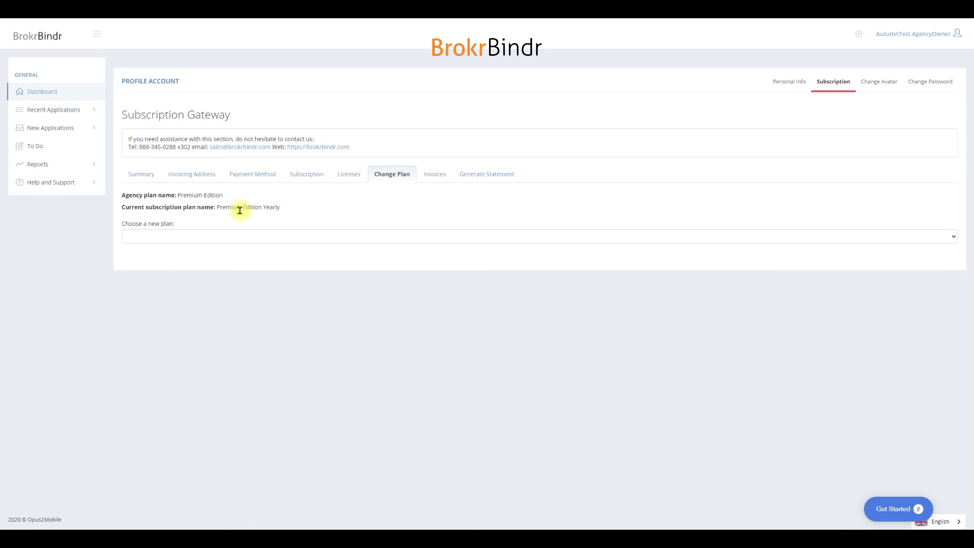
Step: Show the account's invoices and examine the details of the Premium Edition invoice
left_click(442, 182)
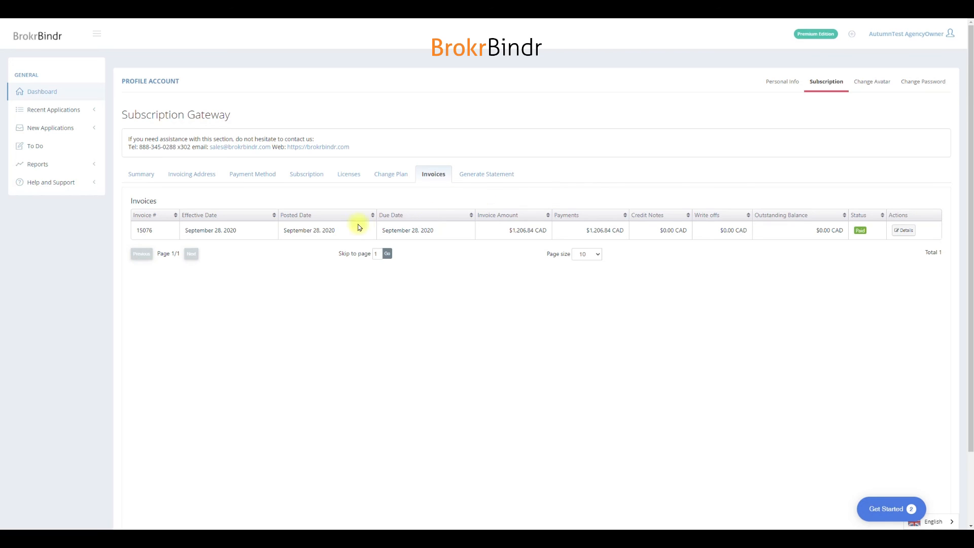
left_click(904, 235)
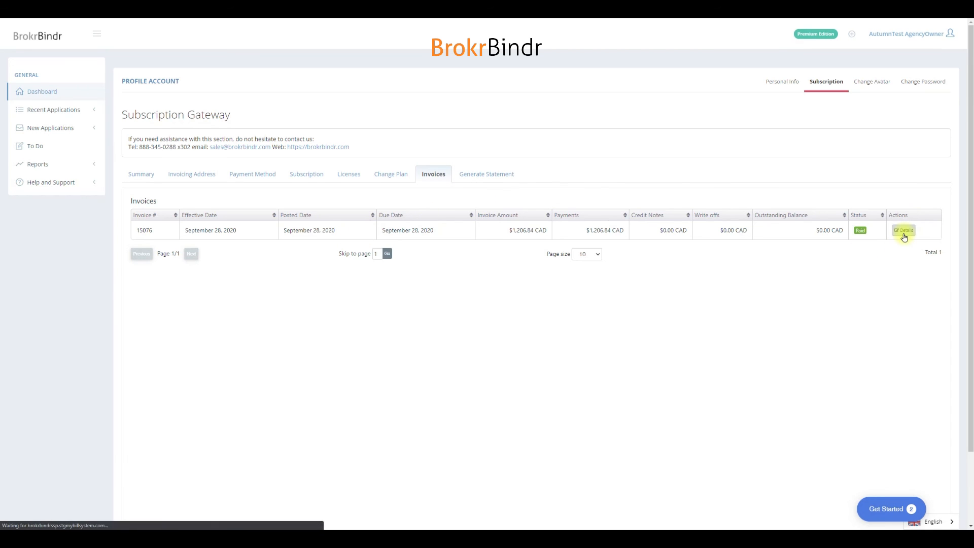
scroll(655, 284, "down", 5)
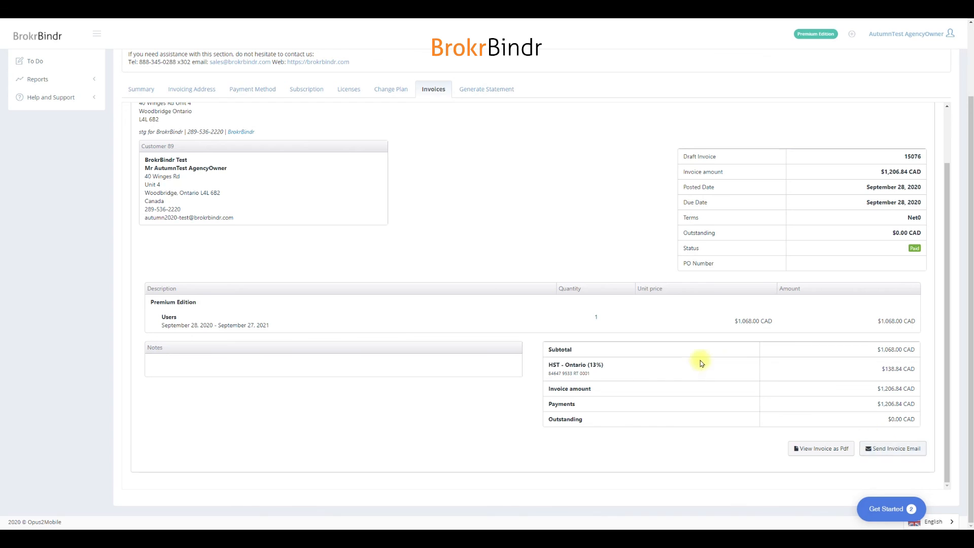
scroll(701, 363, "up", 5)
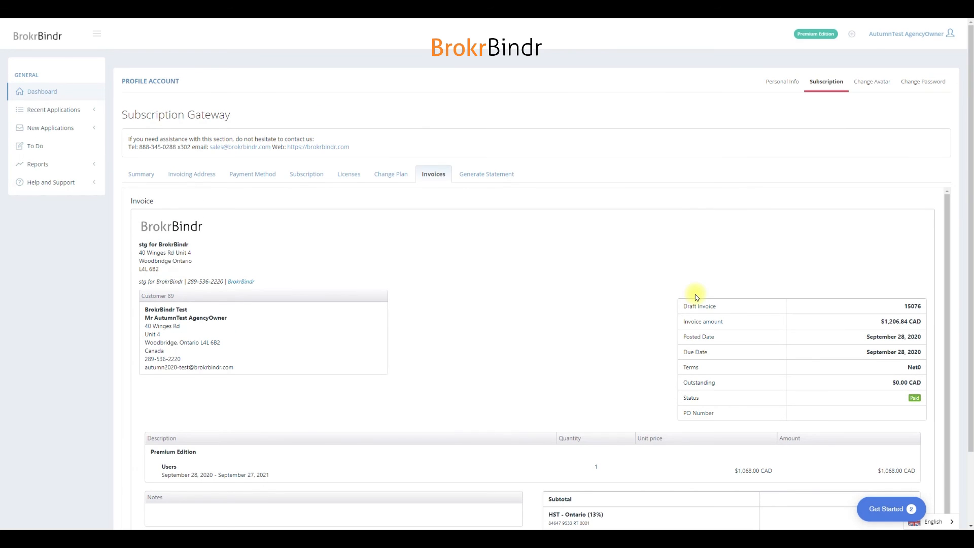